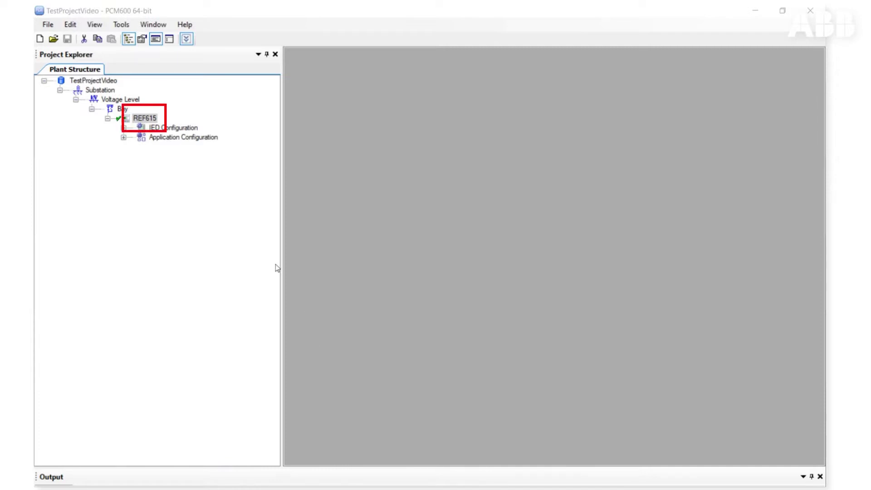
# Step: Select REF615 in the Plant Structure tree and bring up its context menu
pyautogui.click(152, 121)
pyautogui.rightClick(153, 122)
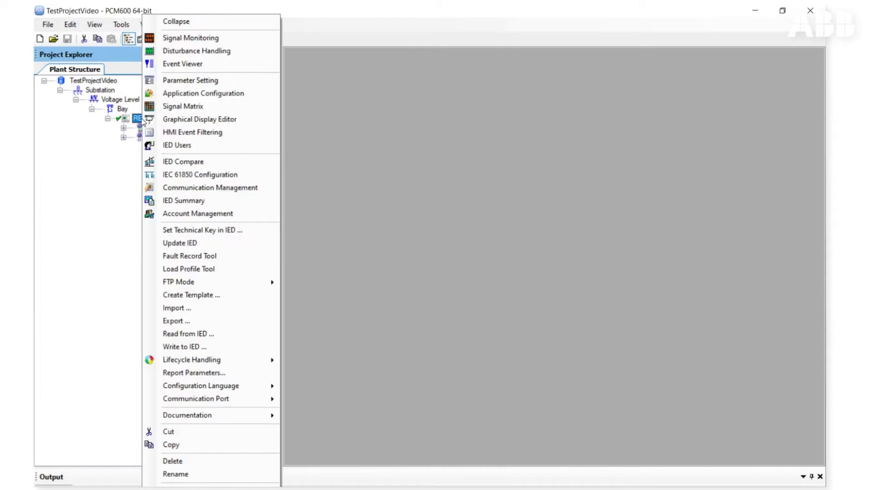
# Step: Choose Parameter Setting for REF615 to load its Parameter Setting tool
pyautogui.click(209, 74)
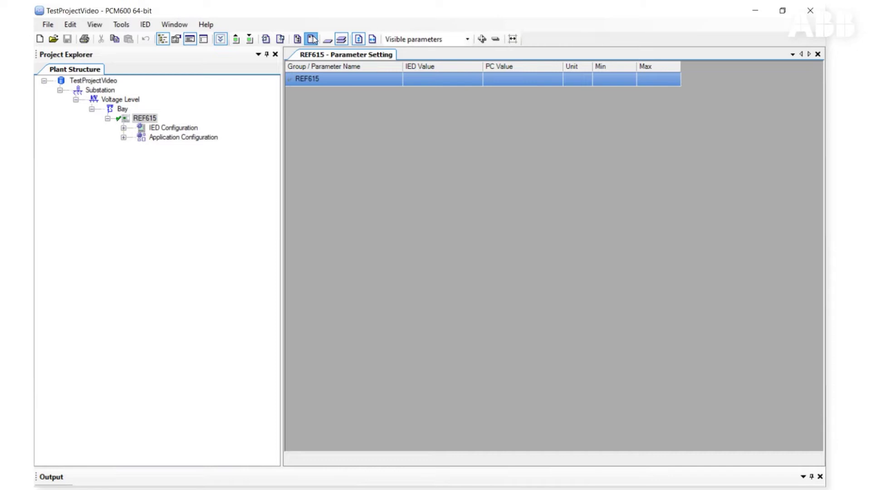
# Step: Expand Application Configuration and view the DEFHPDEF1 and DEFLPDEF1 parameters
pyautogui.click(123, 137)
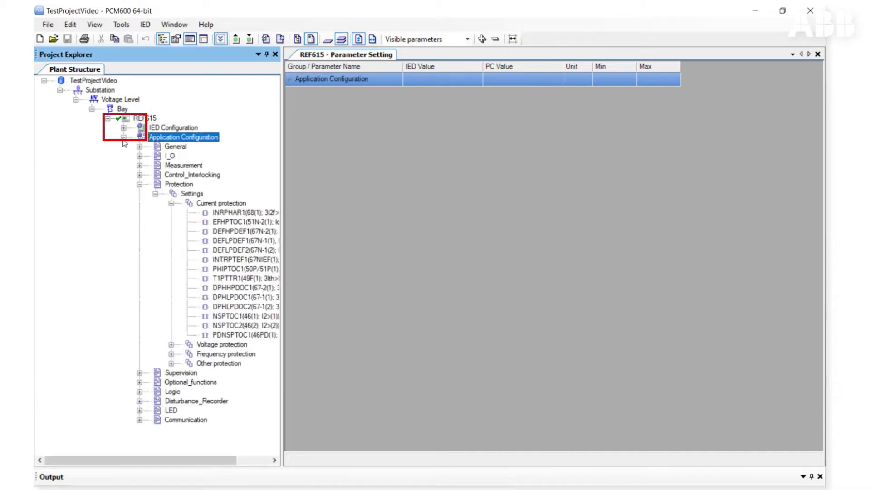
pyautogui.click(246, 234)
pyautogui.click(245, 240)
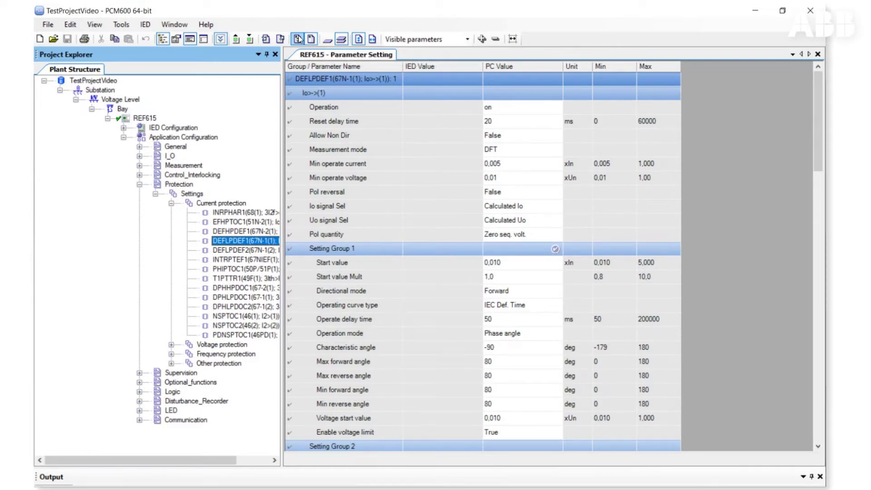
# Step: Select Current protection and switch browse mode to list all child functions' parameters
pyautogui.click(222, 203)
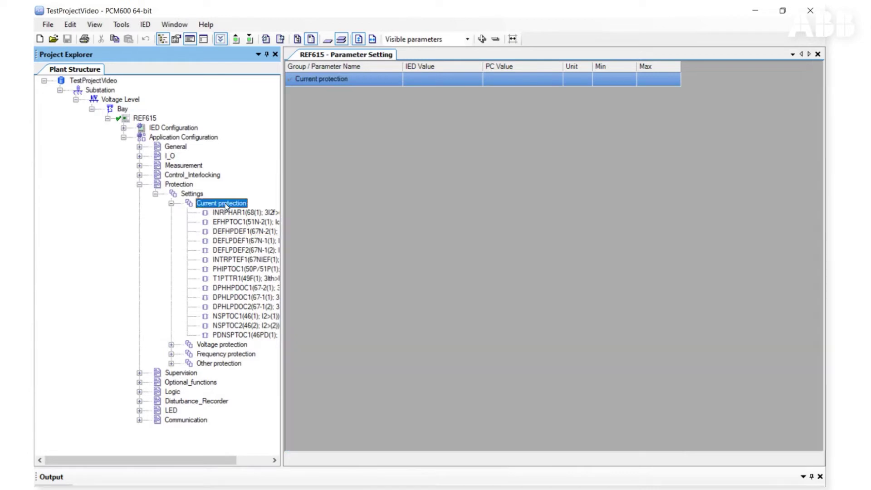
pyautogui.click(297, 39)
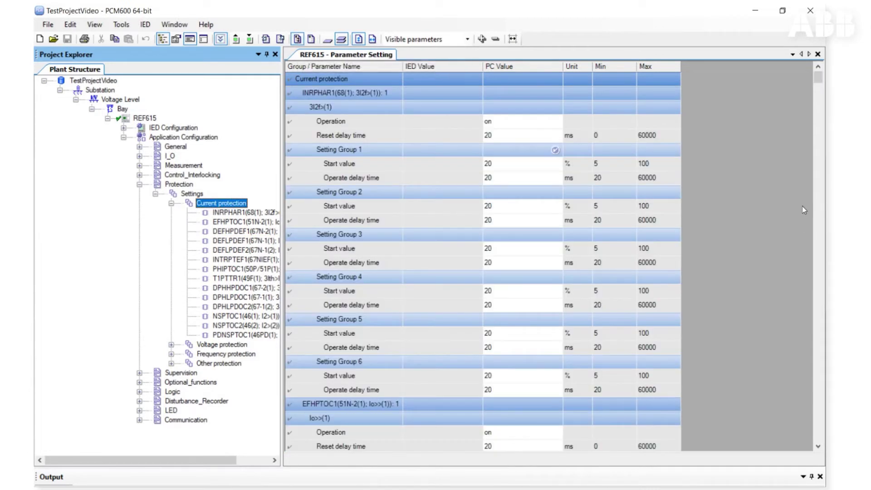
pyautogui.moveTo(820, 87)
pyautogui.mouseDown()
pyautogui.moveTo(820, 245)
pyautogui.moveTo(818, 77)
pyautogui.mouseUp()
# Step: Show DEFLPDEF1's parameters, switching from the Basic layer to the Advanced parameter layer
pyautogui.click(273, 241)
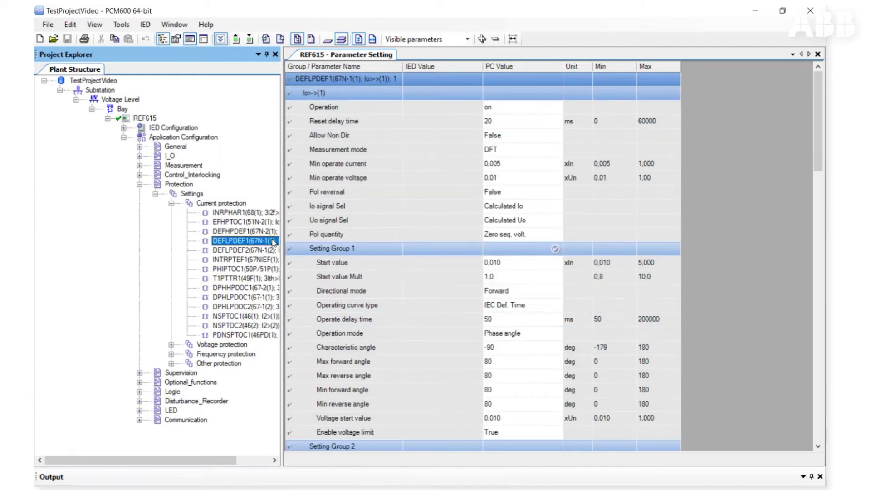
pyautogui.click(330, 45)
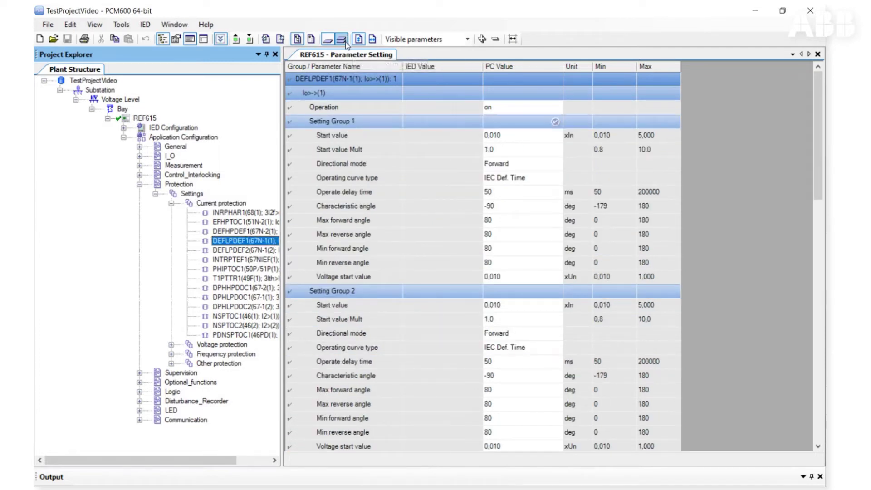
pyautogui.click(342, 40)
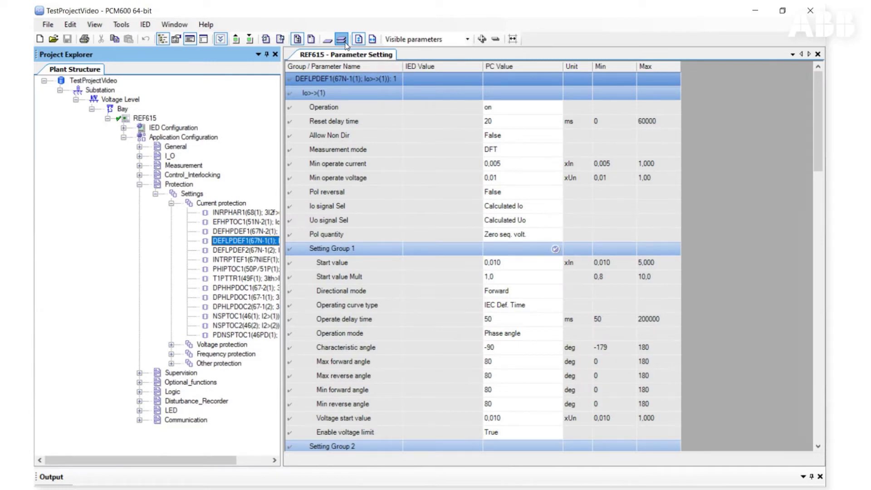
# Step: Set the Parameter filter to All parameters, revealing DEFLPDEF1's hidden Curve parameters A–E
pyautogui.click(468, 39)
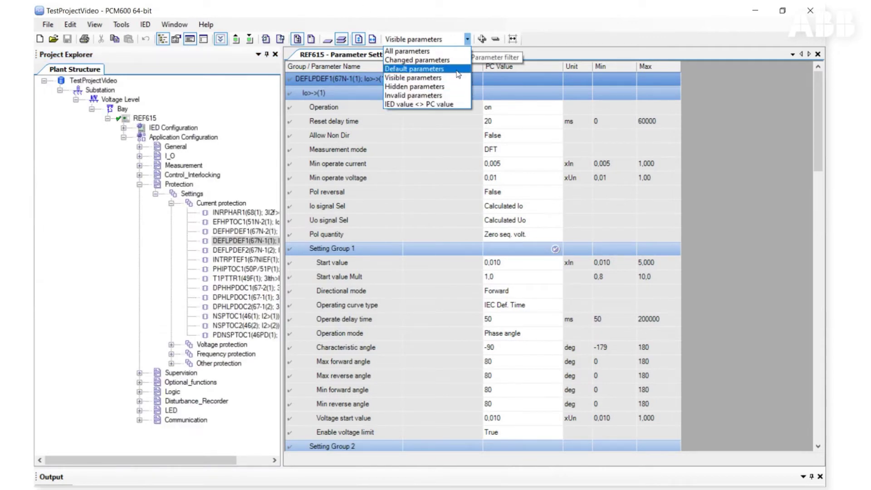
pyautogui.click(408, 51)
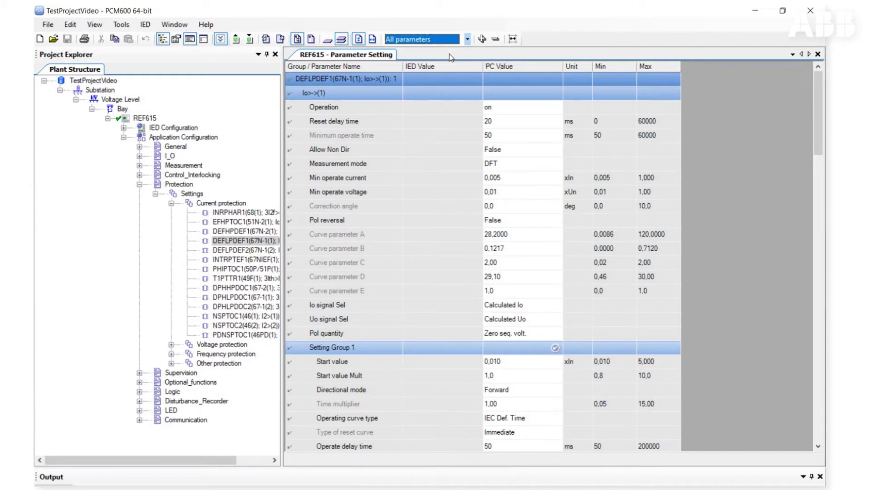
pyautogui.moveTo(382, 177)
pyautogui.moveTo(364, 241)
# Step: Change Setting Group 1's Operating curve type to Programmable and select Curve parameter D's value
pyautogui.click(389, 418)
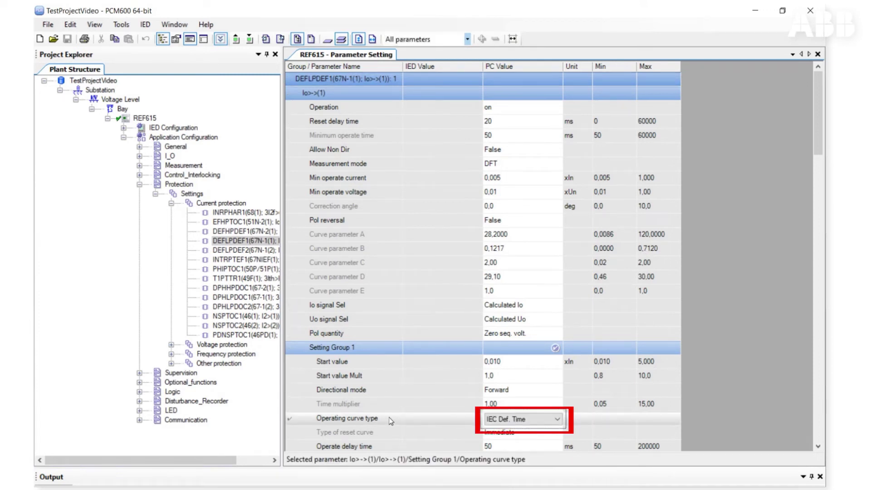
pyautogui.click(548, 418)
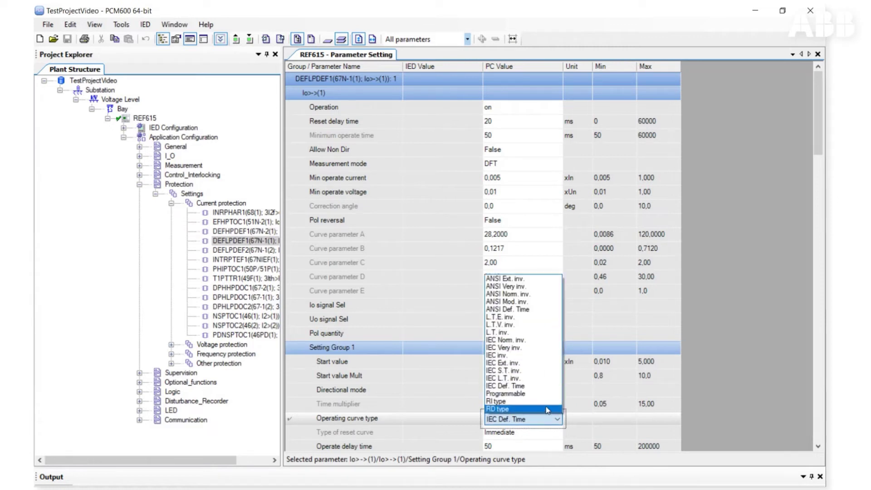
pyautogui.click(543, 394)
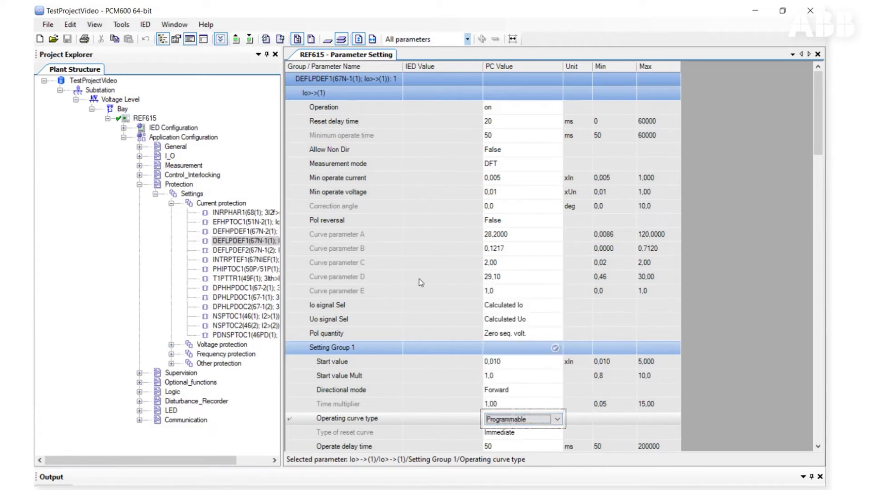
pyautogui.click(351, 277)
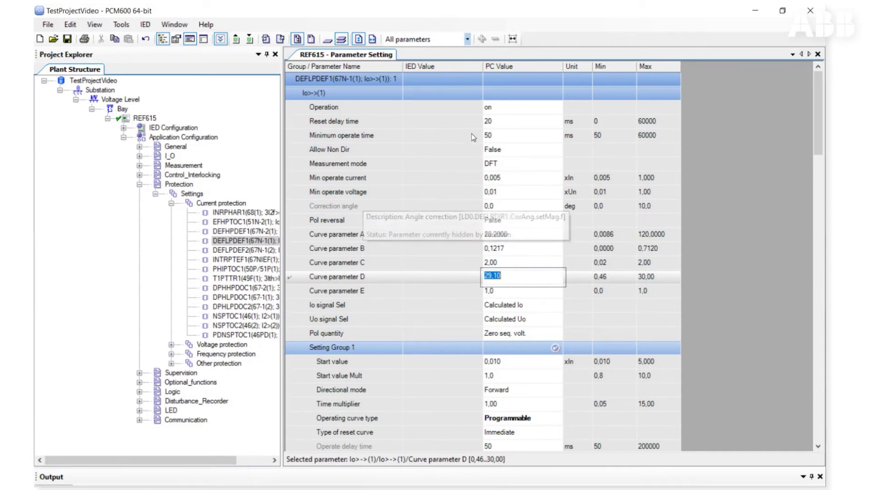
# Step: Filter to Visible parameters and set Operating curve type to ANSI Def. Time
pyautogui.click(465, 41)
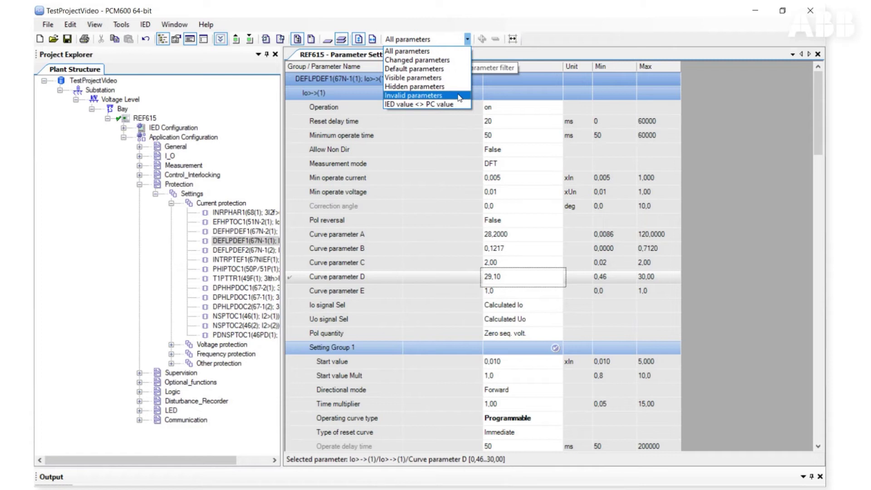
pyautogui.click(455, 78)
pyautogui.click(518, 405)
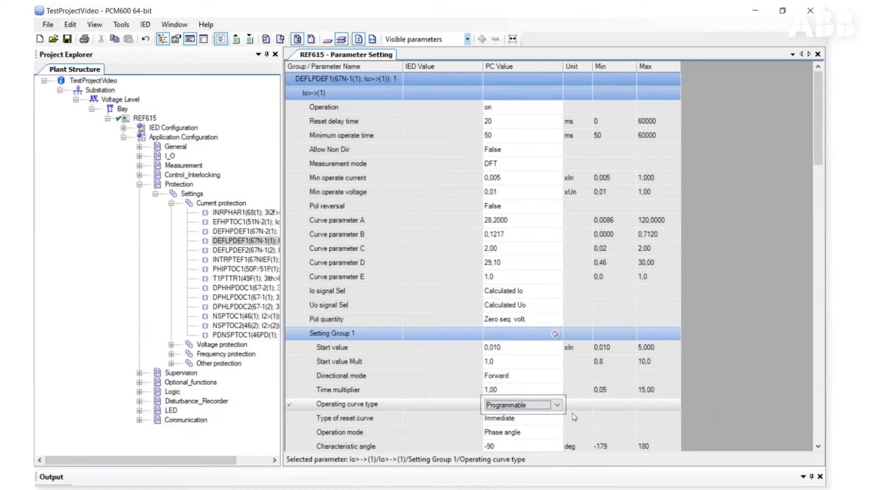
pyautogui.click(558, 405)
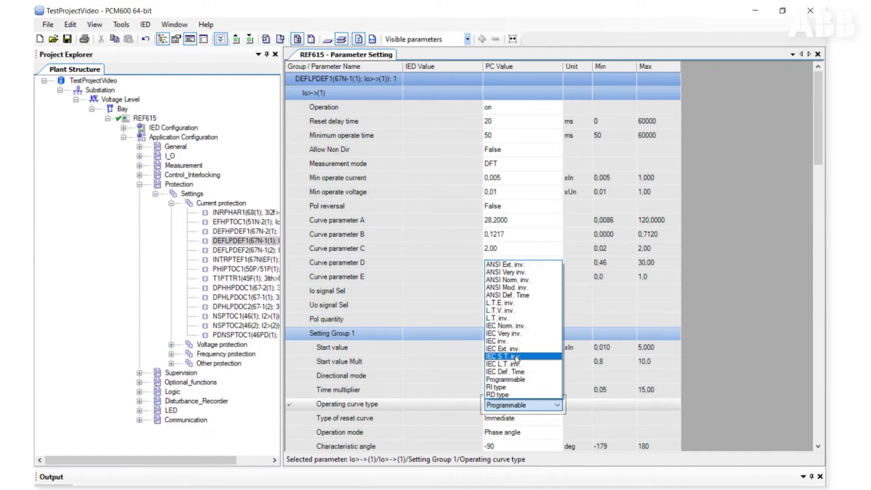
pyautogui.click(531, 295)
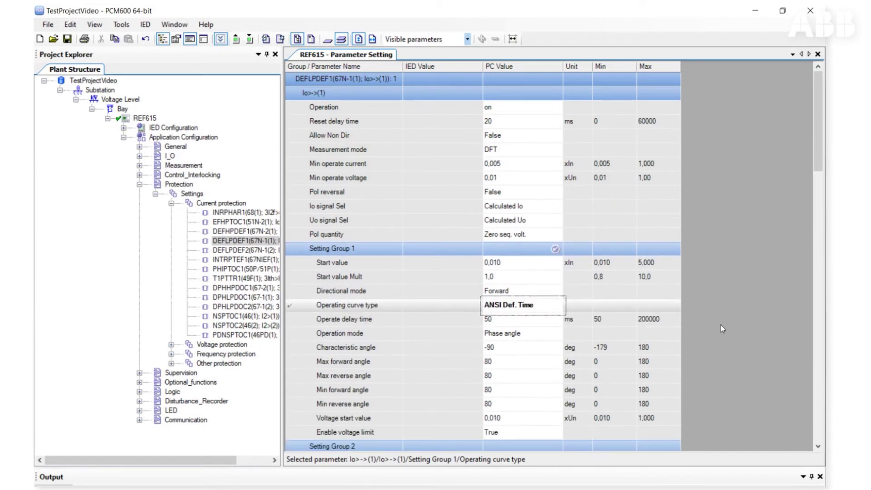
pyautogui.click(467, 39)
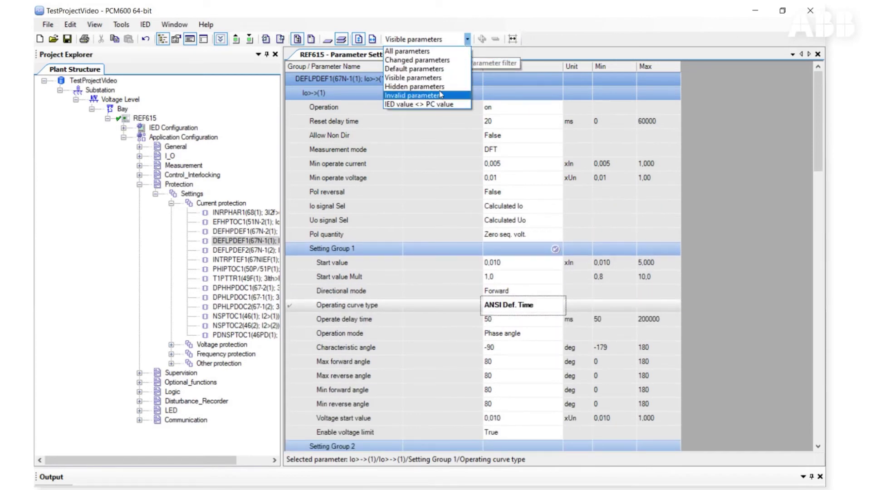
# Step: Filter to Changed parameters and select REF615 to show only the modified Operating curve type
pyautogui.click(417, 60)
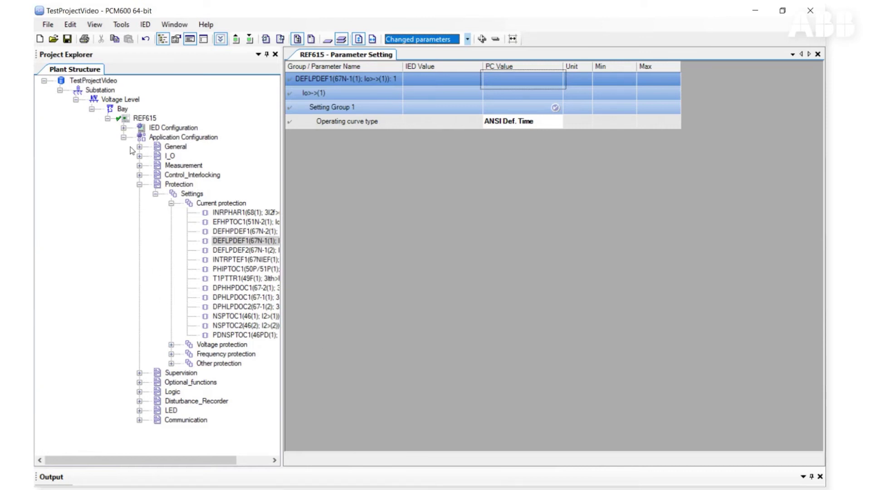
pyautogui.rightClick(140, 116)
pyautogui.click(141, 118)
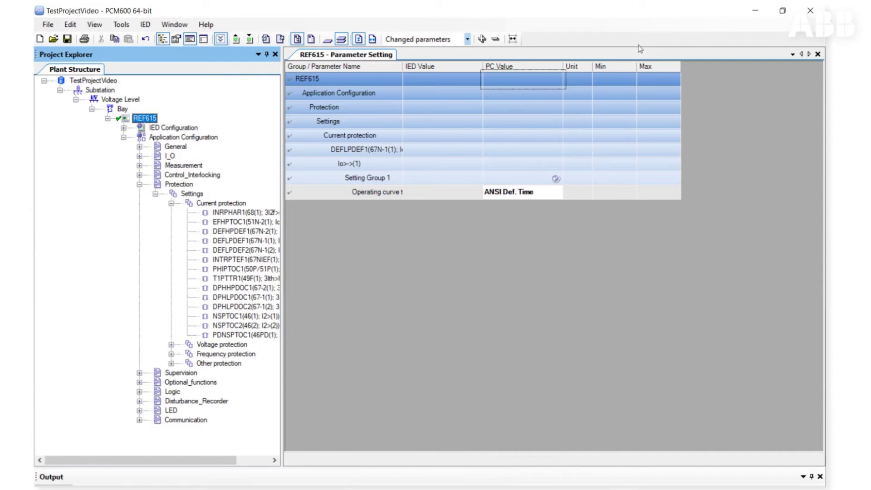
pyautogui.click(467, 40)
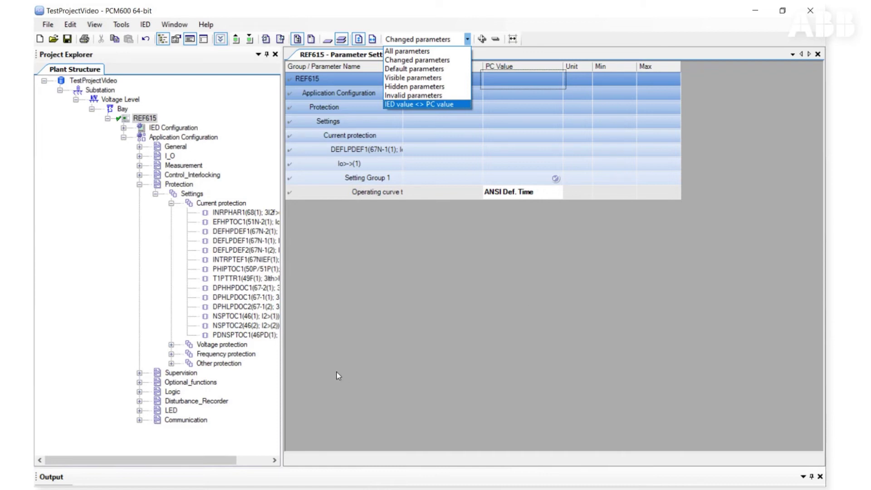
# Step: Show DEFHPDEF1's visible parameters and start reading its parameters from REF615
pyautogui.click(268, 233)
pyautogui.click(268, 233)
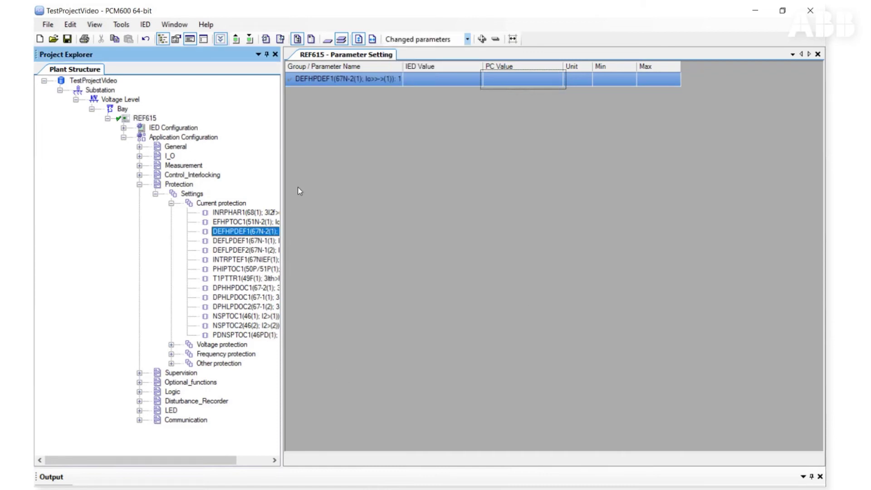
pyautogui.click(468, 40)
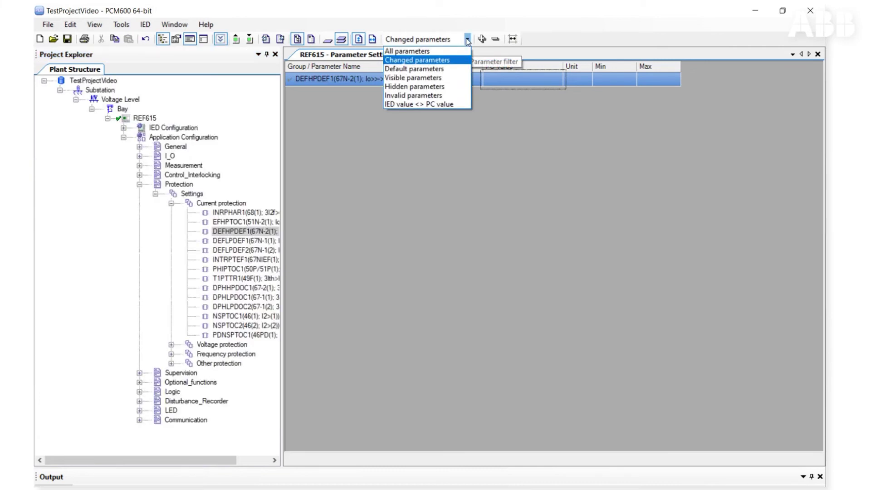
pyautogui.click(456, 80)
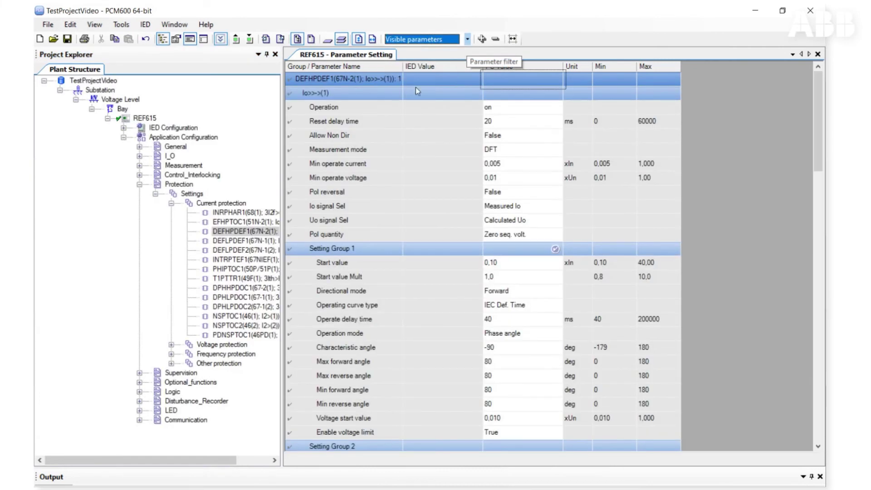
pyautogui.click(237, 41)
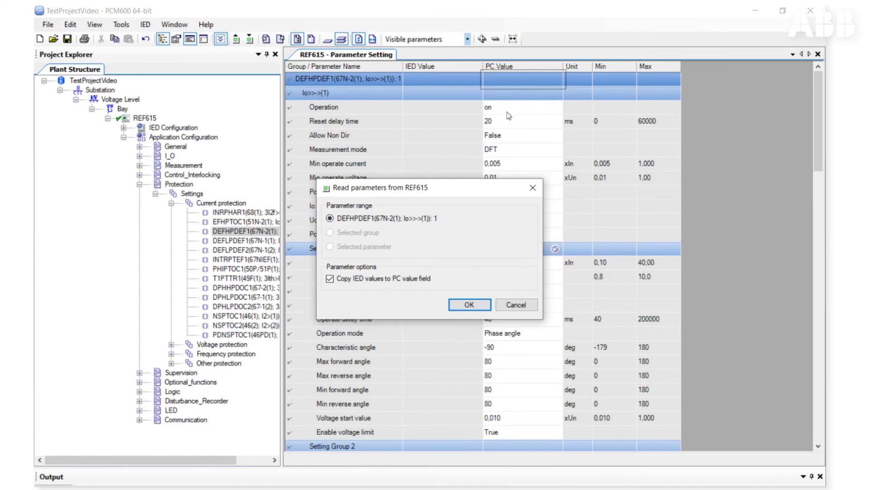
# Step: Read DEFHPDEF1 from REF615 with 'Copy IED values to PC value field' unchecked
pyautogui.click(394, 282)
pyautogui.click(484, 308)
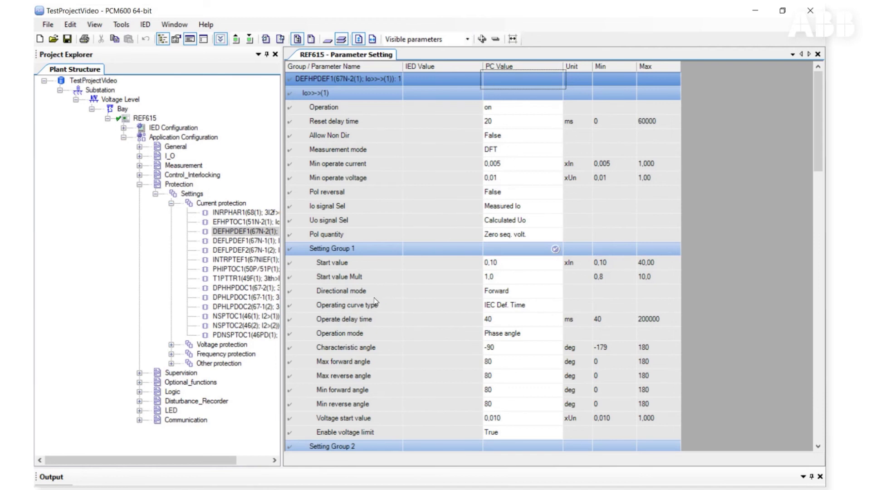
pyautogui.click(370, 278)
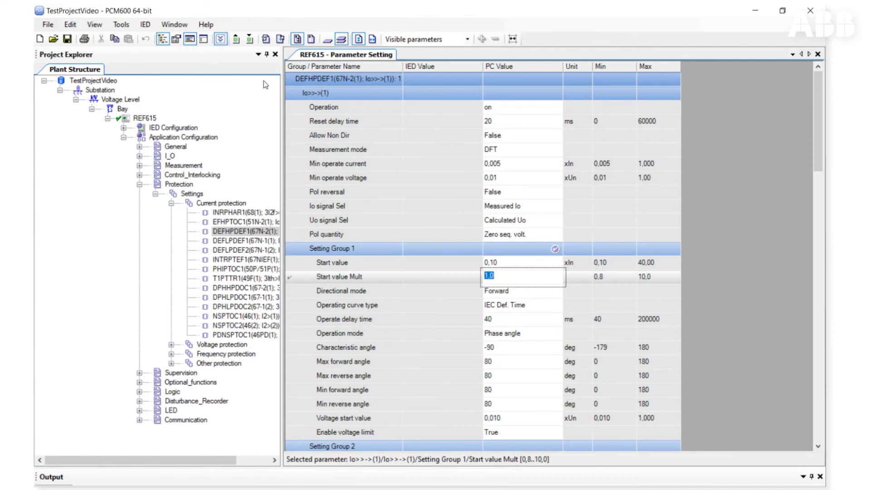
pyautogui.click(237, 40)
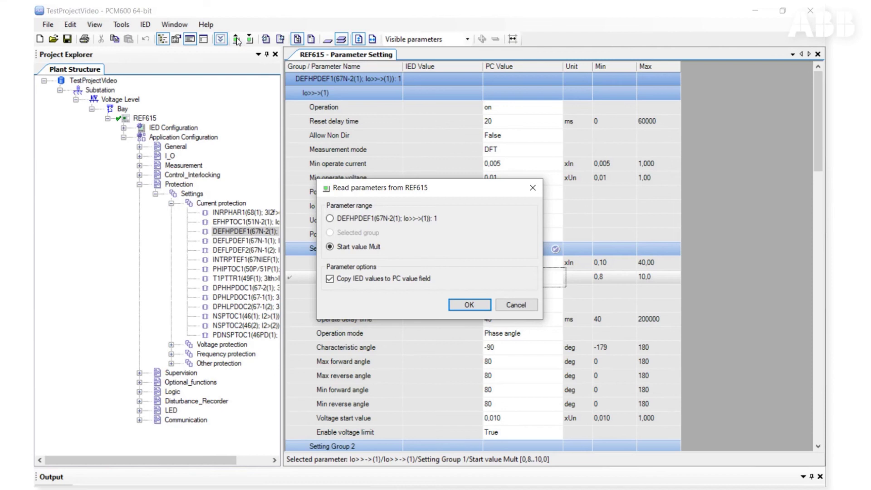
pyautogui.click(533, 193)
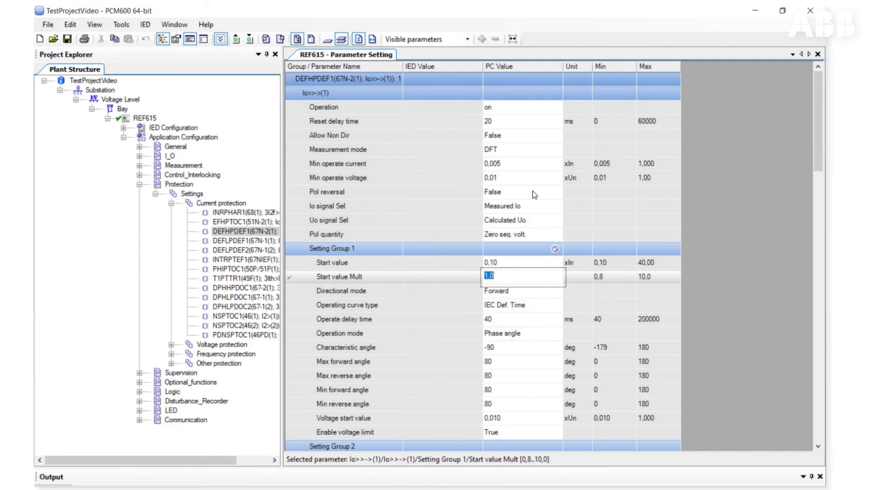
pyautogui.click(339, 249)
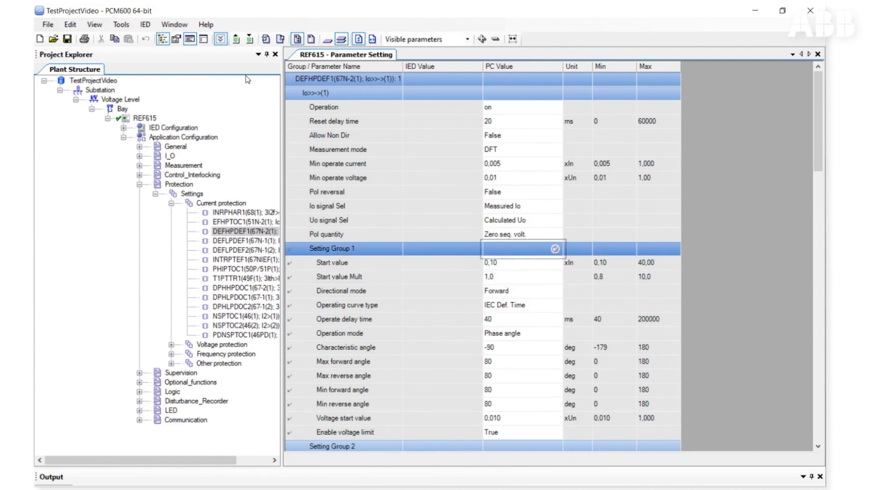
pyautogui.click(230, 43)
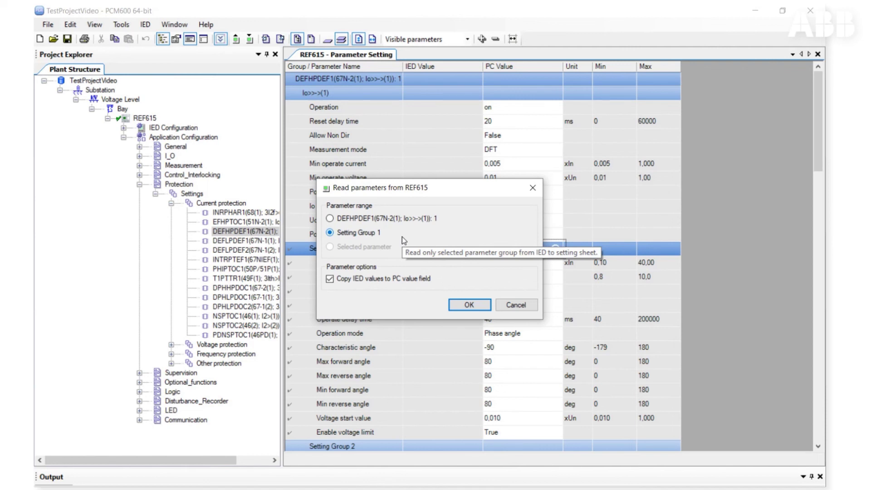
pyautogui.click(533, 187)
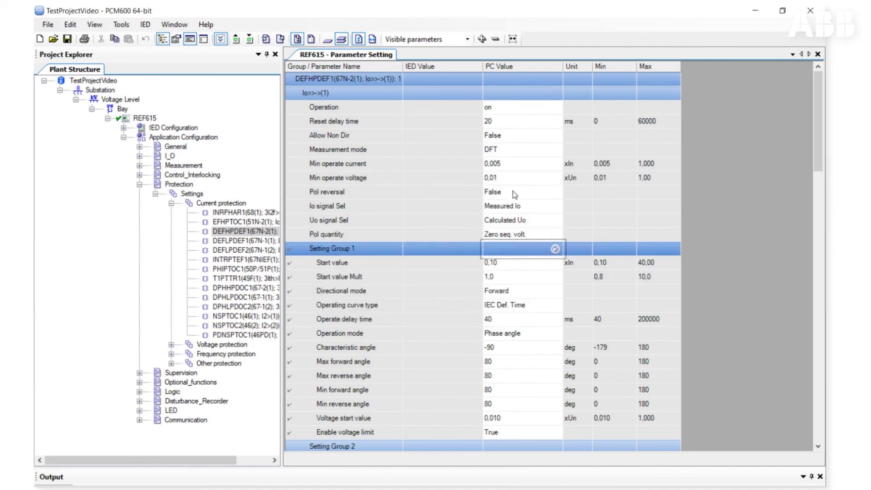
# Step: Show all REF615 parameters, cancel a parameter read, then open Write parameters to REF615
pyautogui.click(154, 119)
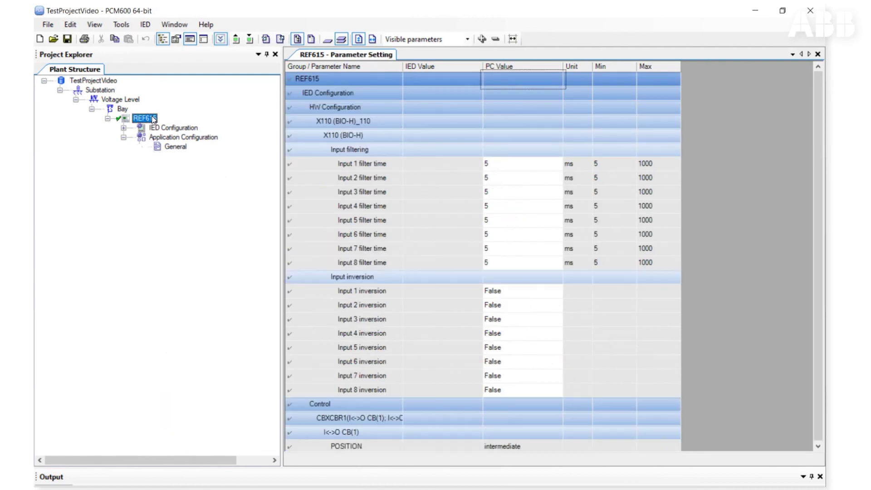
pyautogui.click(236, 40)
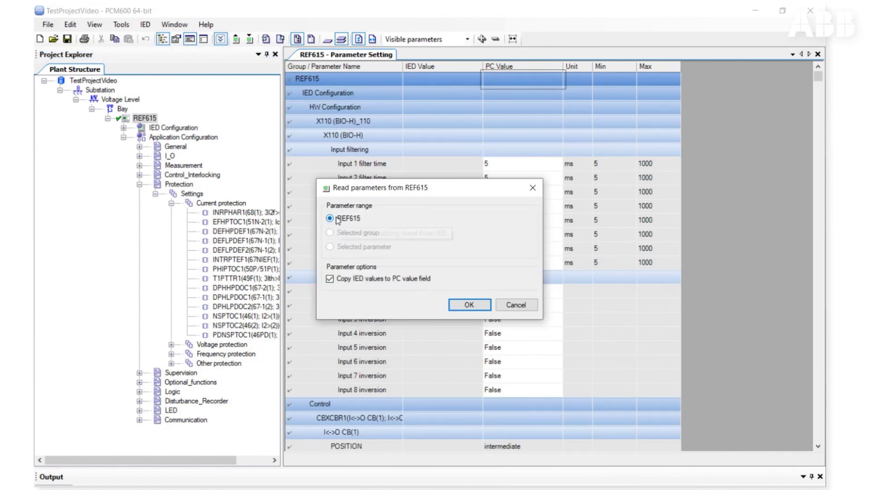
pyautogui.press('Escape')
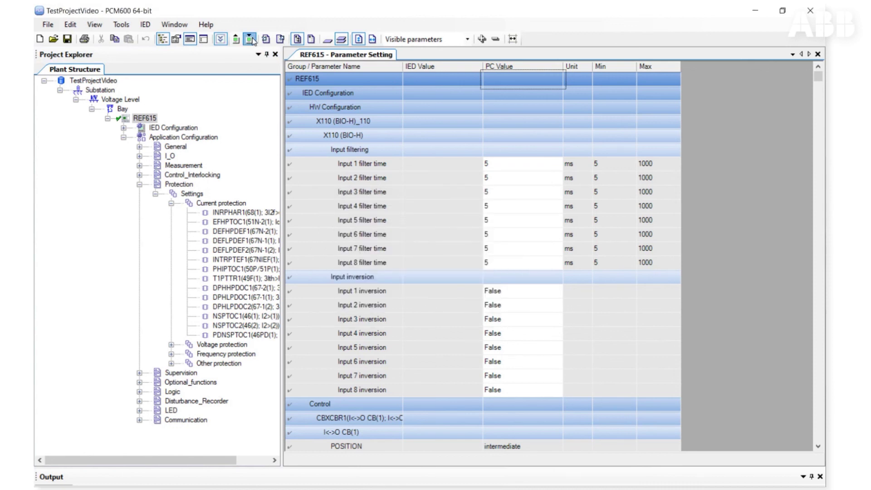
pyautogui.click(250, 39)
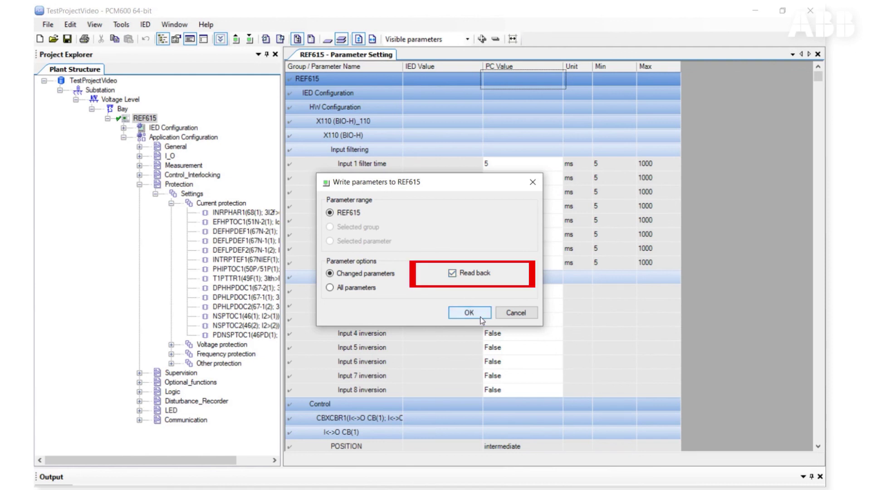
# Step: Cancel the Write parameters to REF615 dialog, leaving Read back unused
pyautogui.click(516, 313)
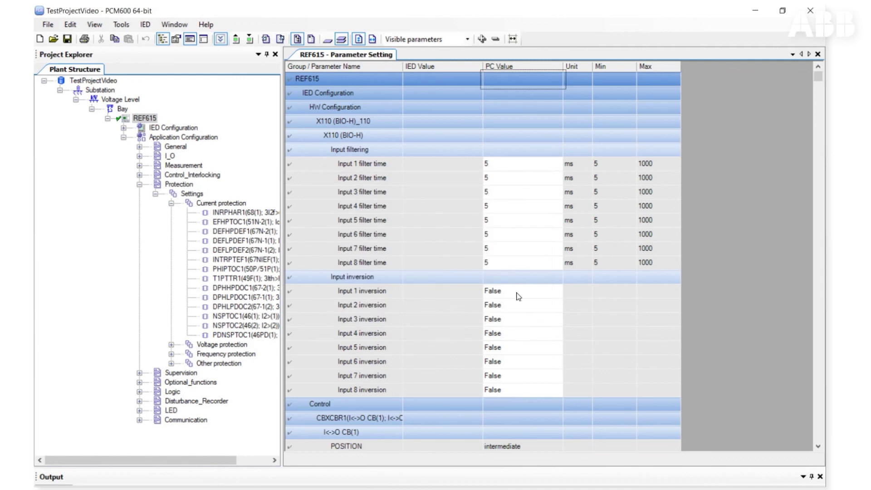